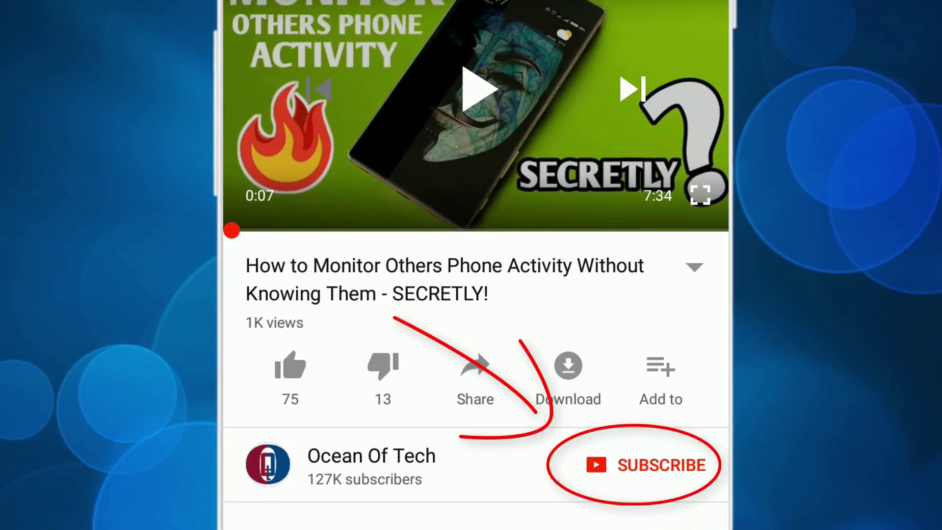
left_click(636, 466)
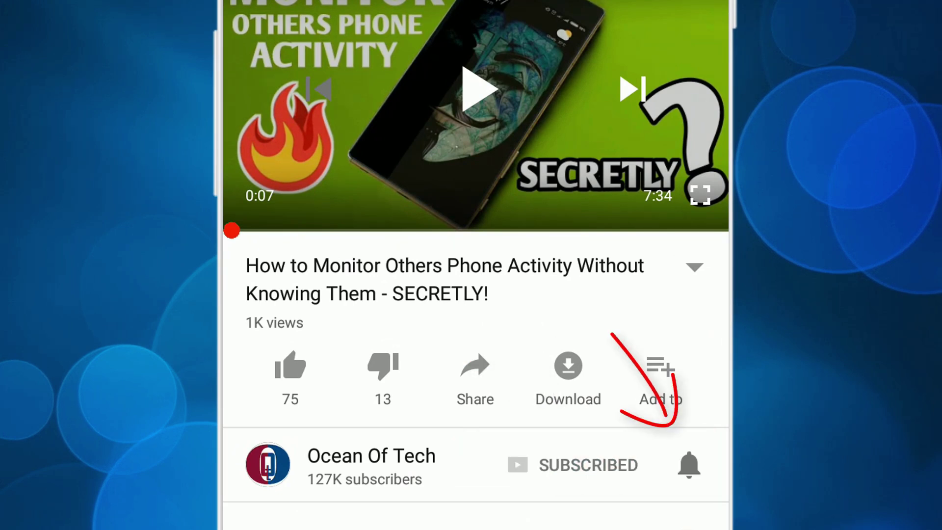
left_click(692, 472)
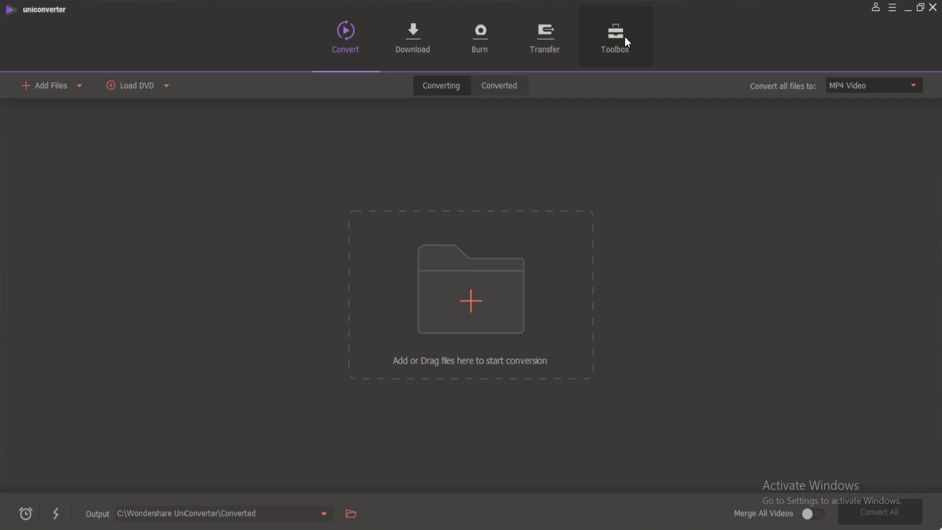
Step: Look through the Toolbox, Transfer, Burn and Download sections, finishing back in the Convert section
left_click(625, 37)
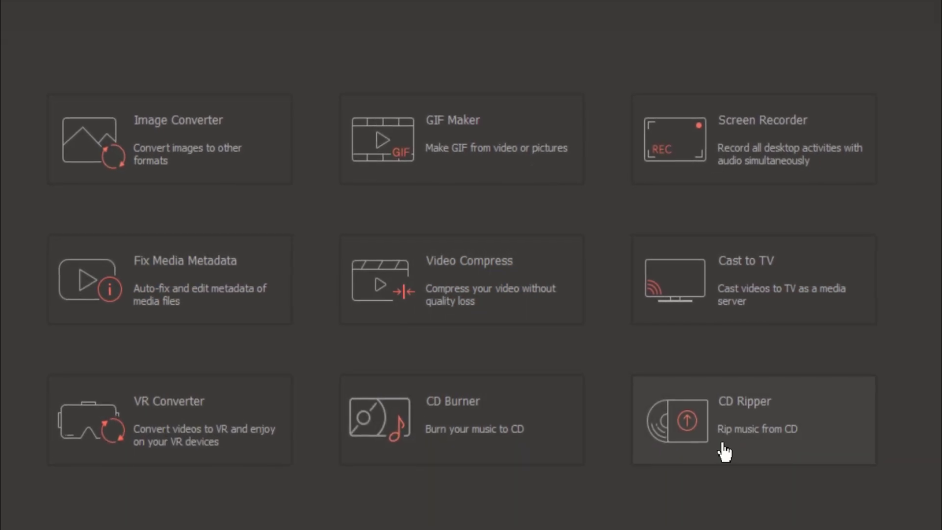
left_click(557, 45)
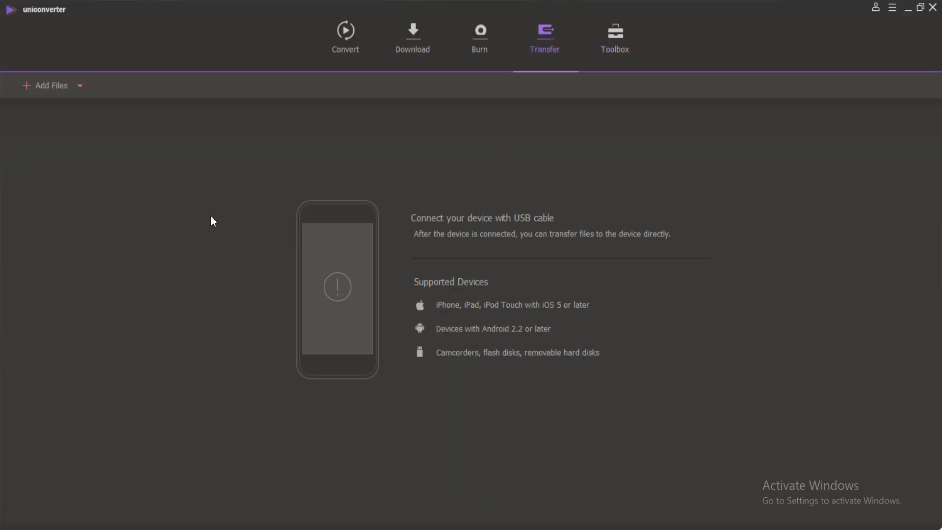
left_click(413, 64)
left_click(478, 45)
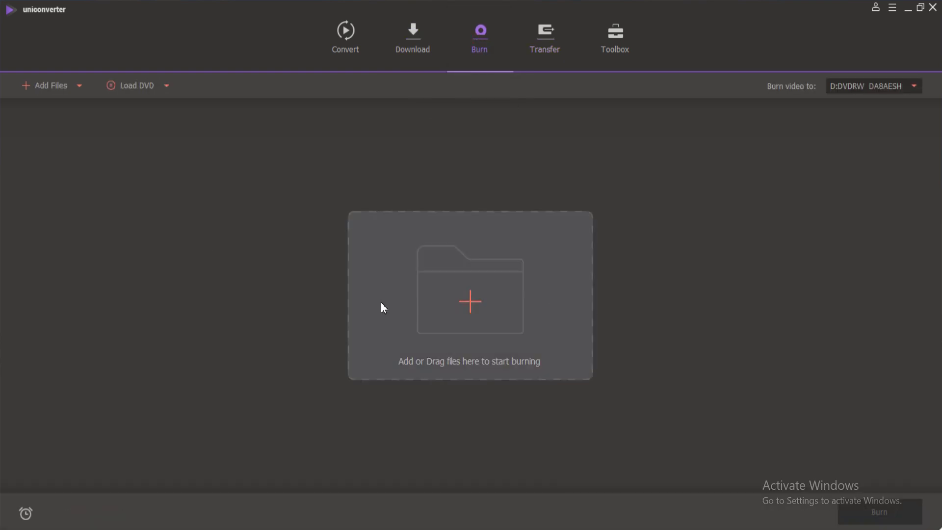
left_click(411, 47)
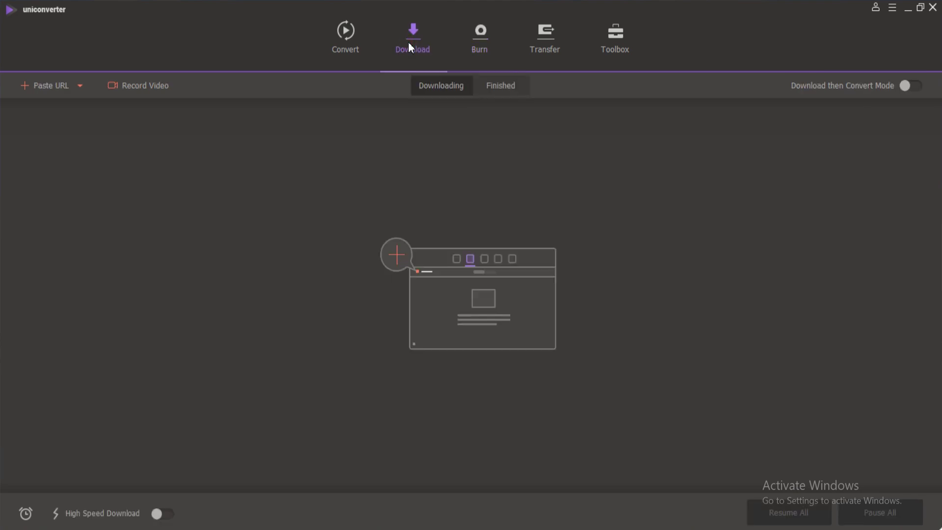
left_click(345, 41)
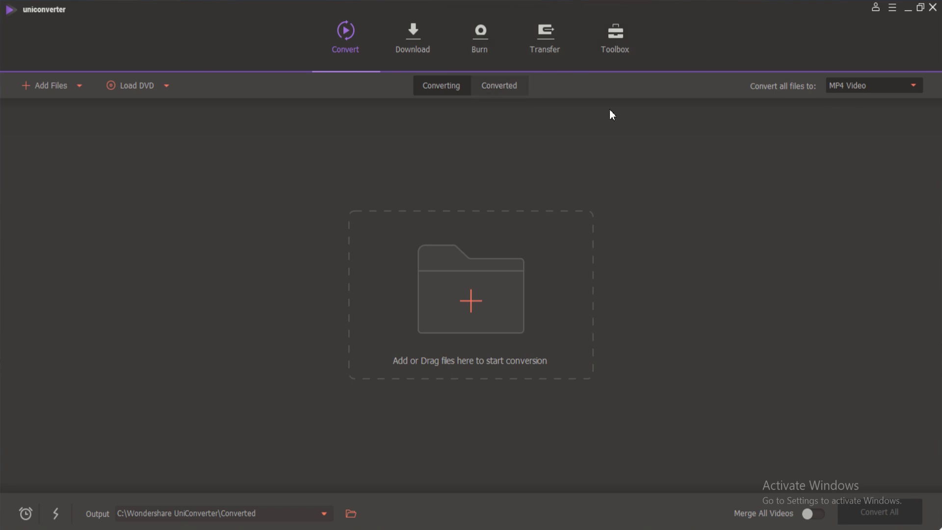
Step: Open the output format choices for all files and examine the MP4 resolution presets
left_click(911, 86)
left_click(911, 86)
left_click(911, 86)
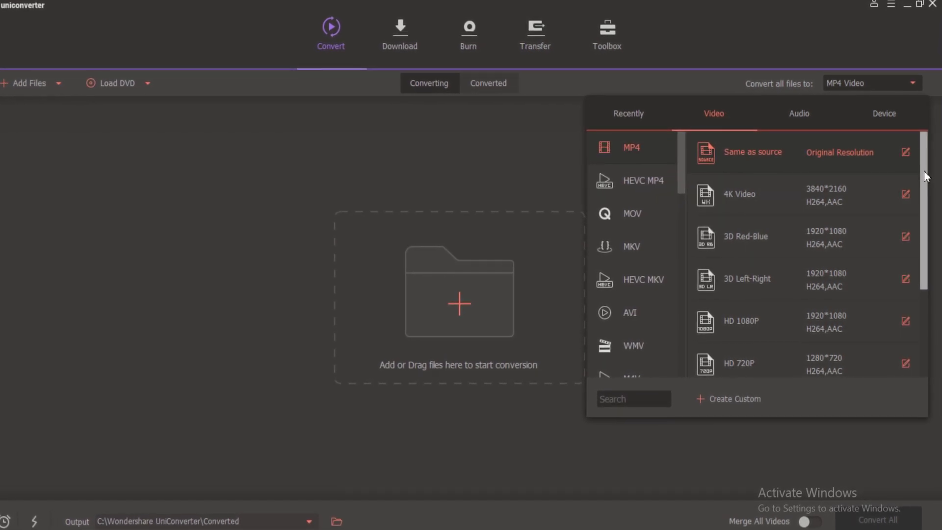
left_click_drag(925, 189, 933, 278)
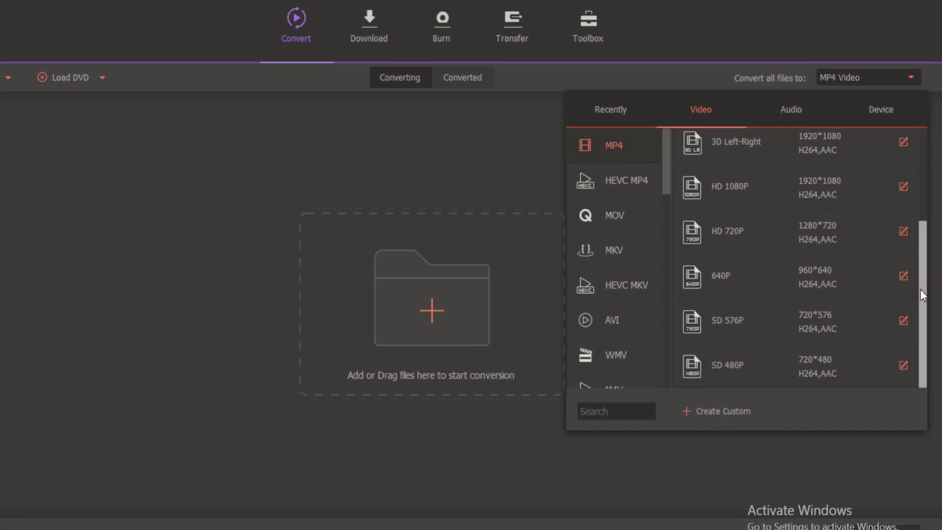
left_click_drag(920, 290, 920, 285)
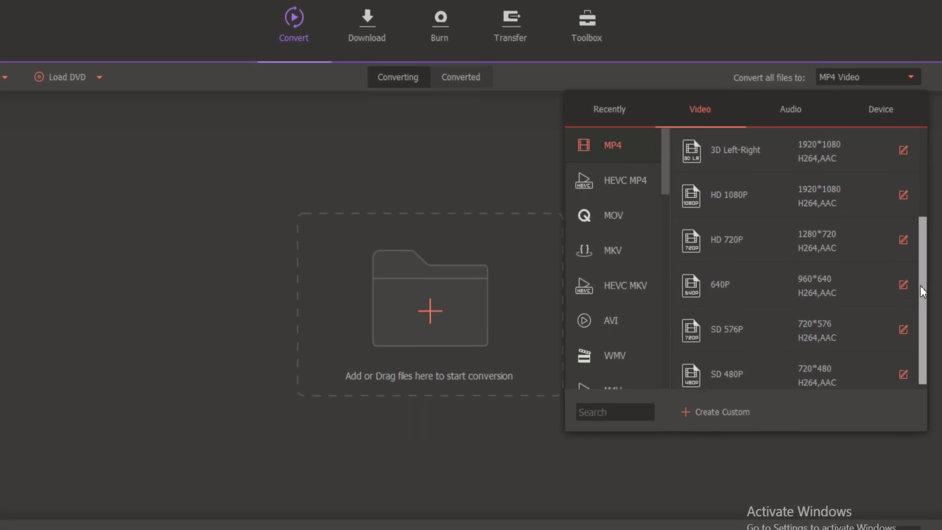
Step: Examine the presets of each video output format from HEVC MP4 through M2TS, ending back at MP4
left_click(609, 179)
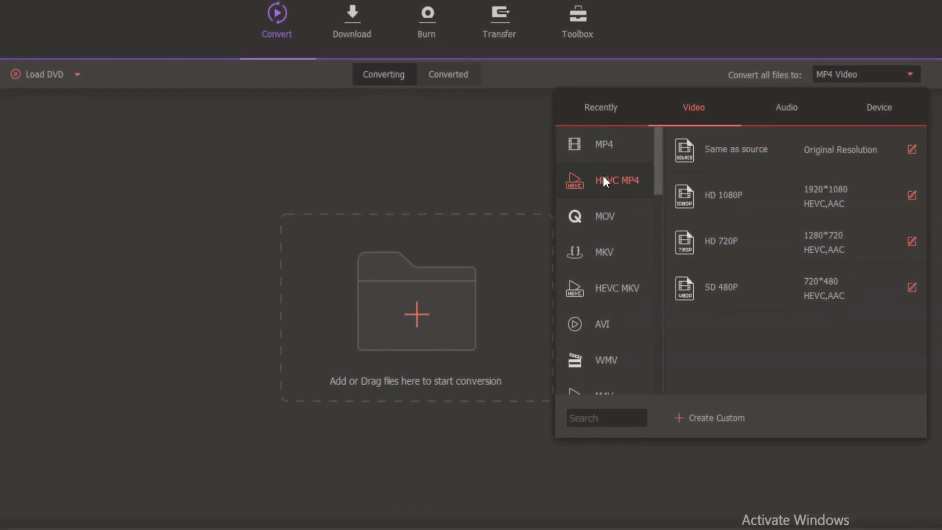
key("Down")
key("Down")
key("Down")
key("Down")
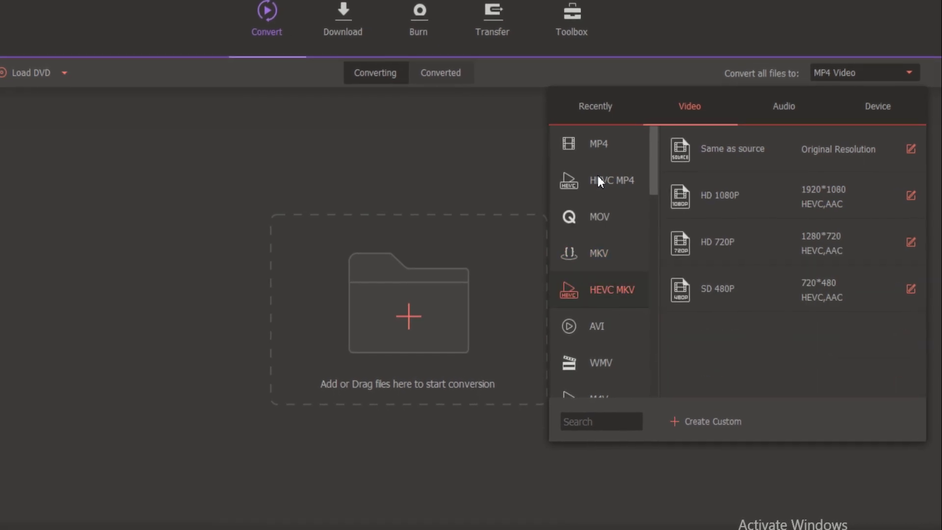
key("Down")
key("Down")
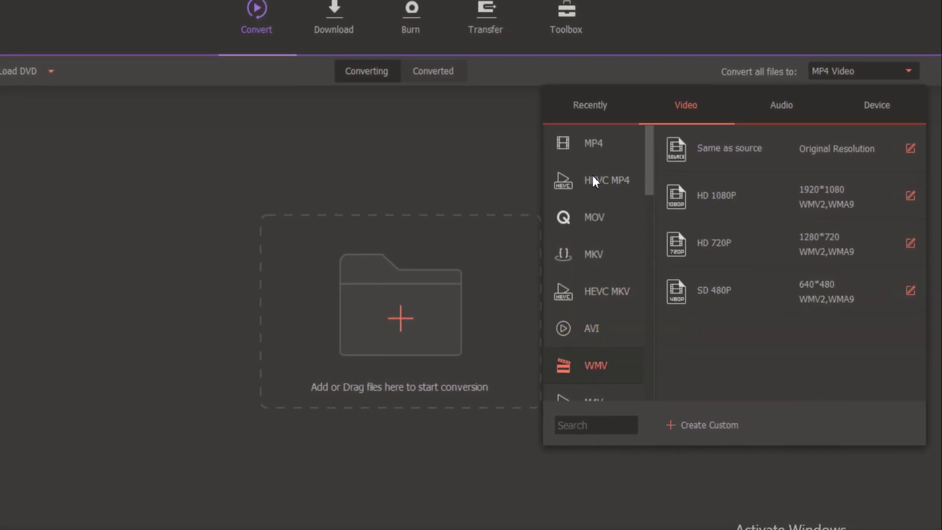
key("Down")
key("Down")
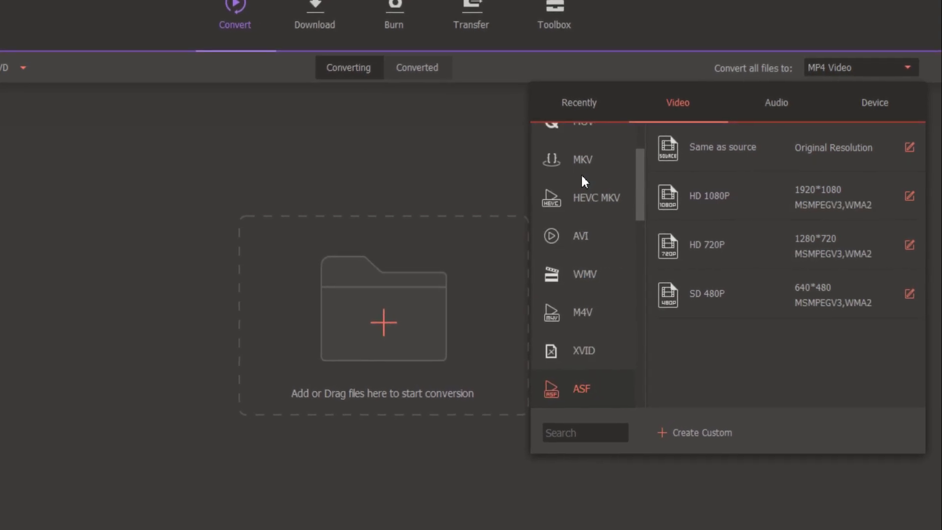
key("Down")
key("Down")
key("Down")
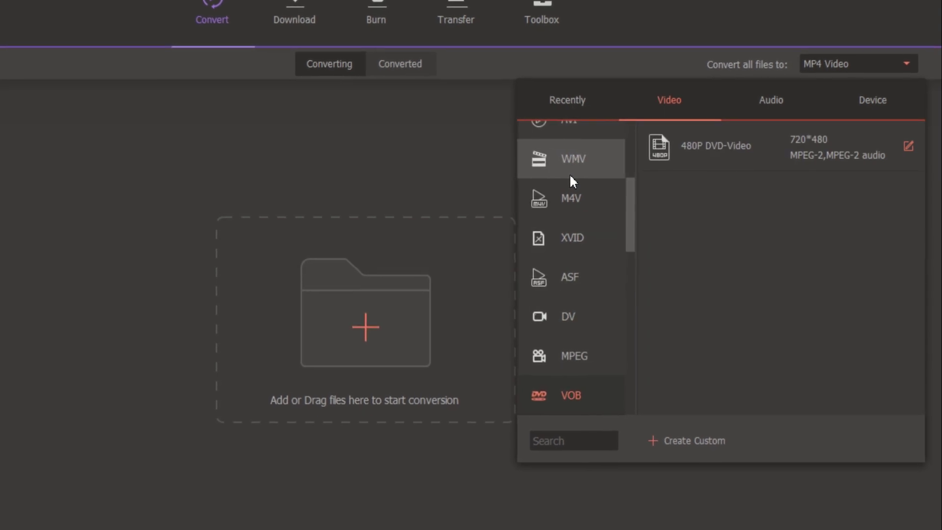
key("Down")
key("Down")
key("Down")
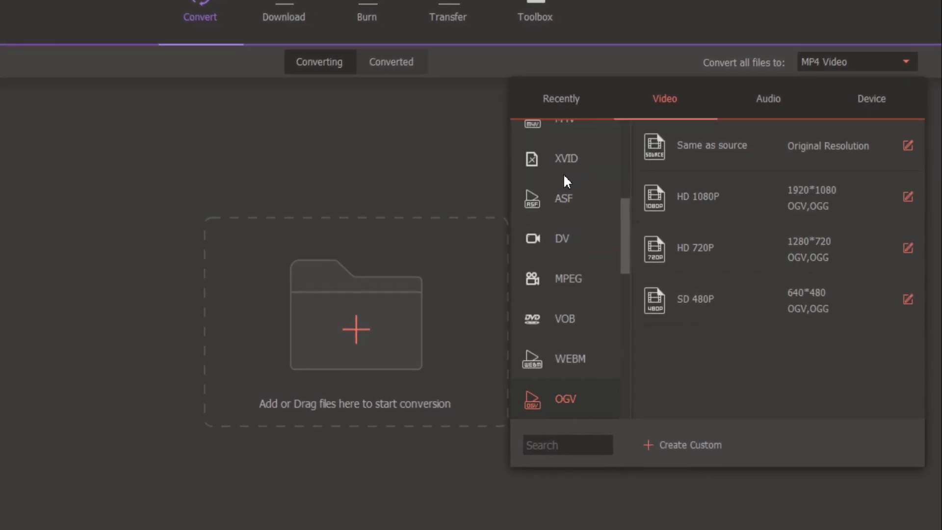
key("Down")
key("Down")
key("Down")
key("Down")
key("Down")
key("Down")
key("Down")
key("Down")
key("Down")
key("Down")
key("Down")
key("Down")
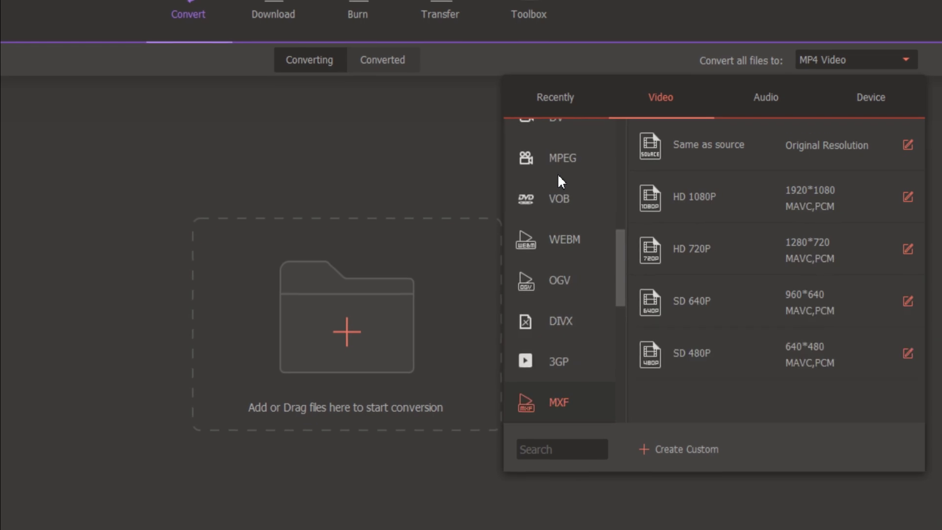
key("Down")
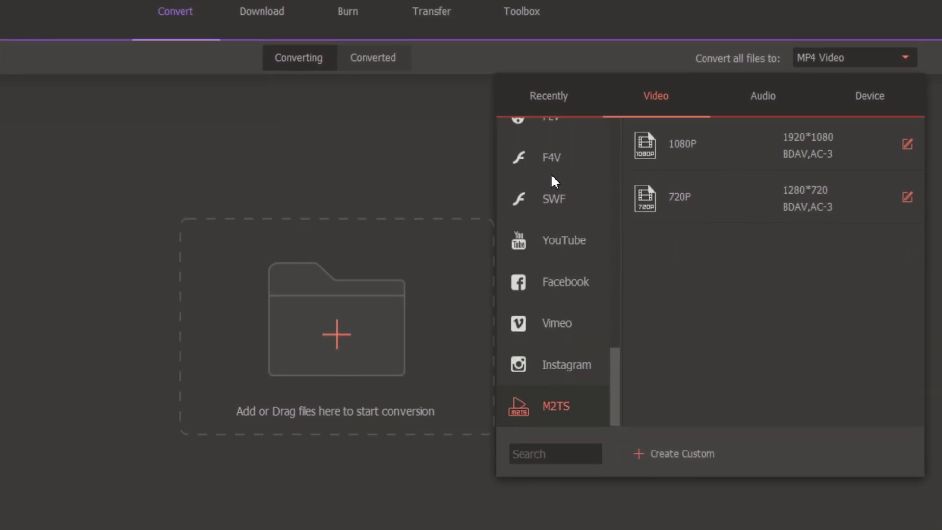
key("Up")
key("Up")
key("Up")
key("Up")
key("Up")
key("Up")
key("Up")
key("Up")
key("Up")
key("Up")
key("Up")
key("Up")
key("Up")
key("Home")
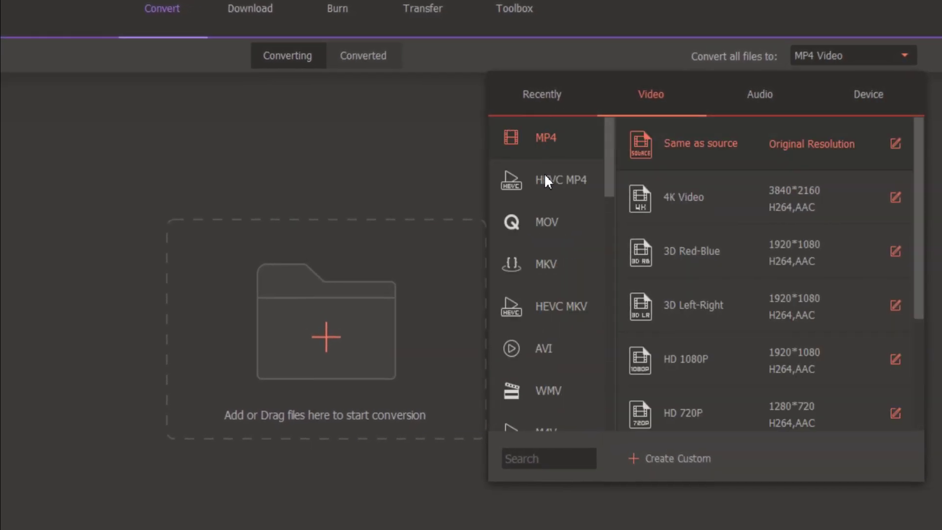
Step: Examine the device-specific output presets and close the format choices
left_click(869, 91)
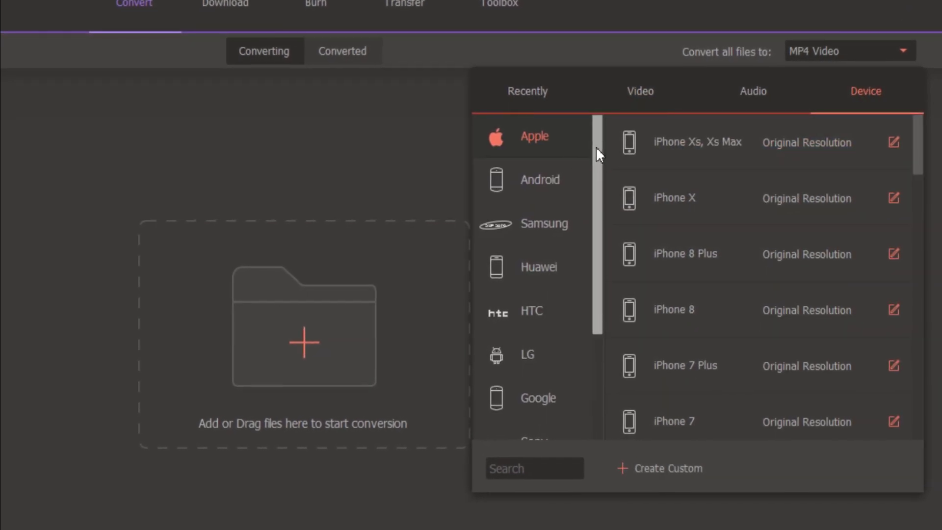
mouse_move(594, 146)
left_mouse_down()
mouse_move(603, 319)
mouse_move(589, 143)
left_mouse_up()
left_click_drag(588, 196, 613, 95)
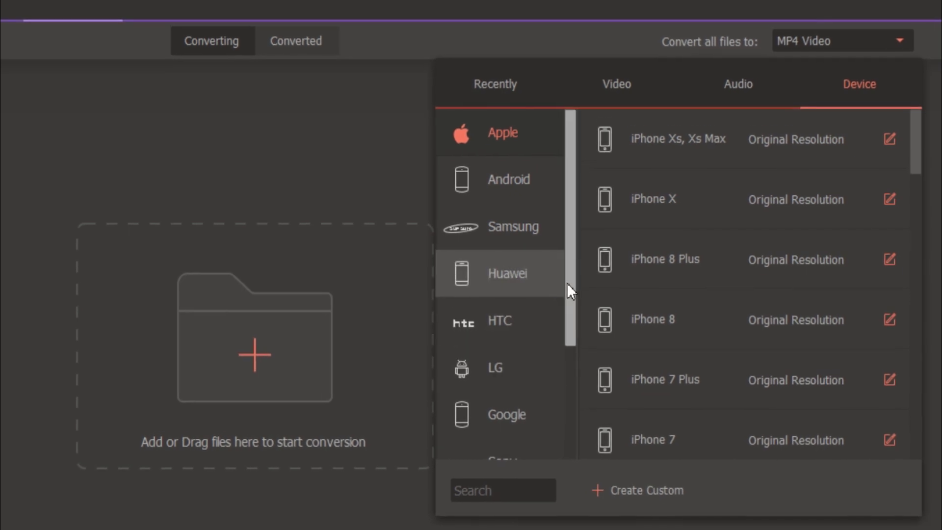
left_click_drag(568, 284, 568, 200)
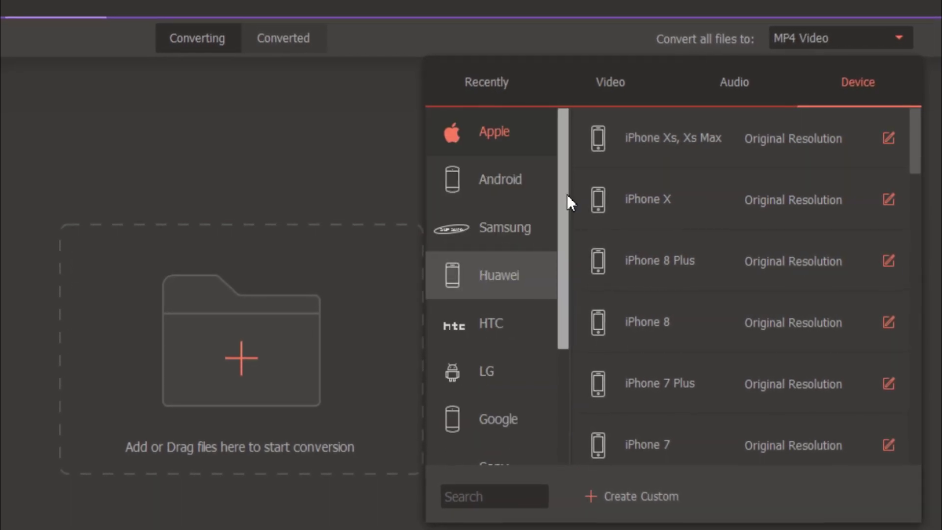
left_click(294, 153)
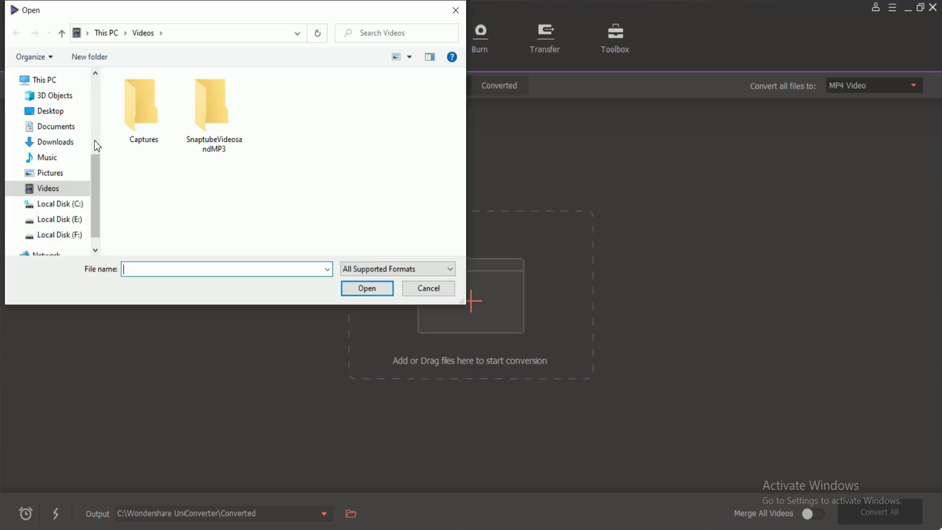
scroll(99, 176, "down", 1)
left_click(48, 219)
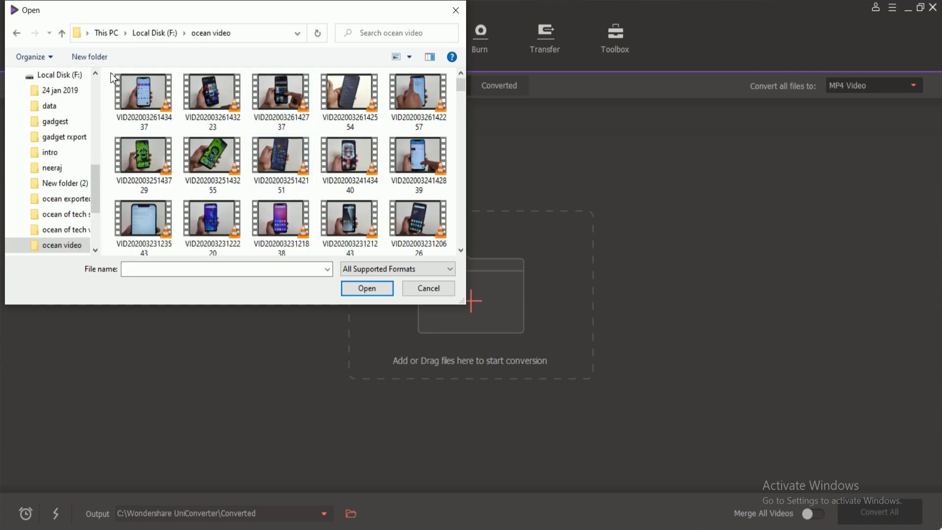
left_click(191, 167)
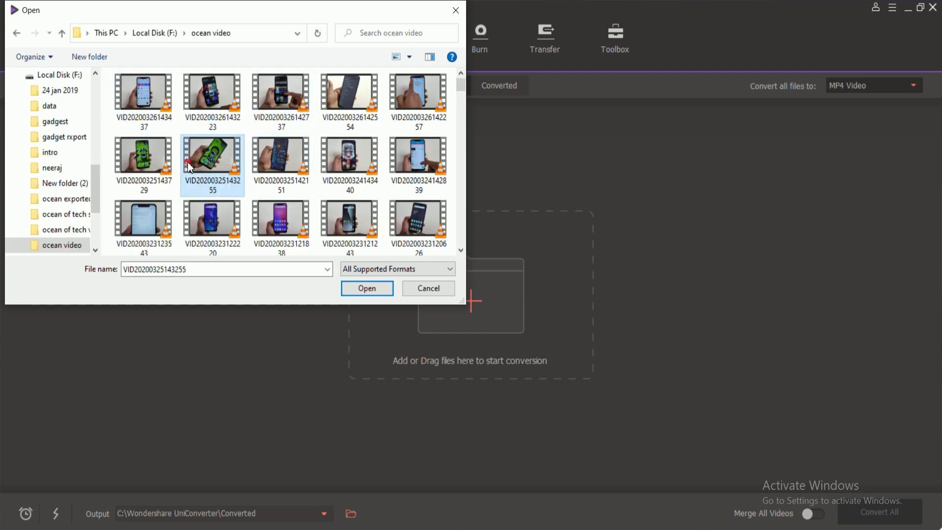
left_click(368, 289)
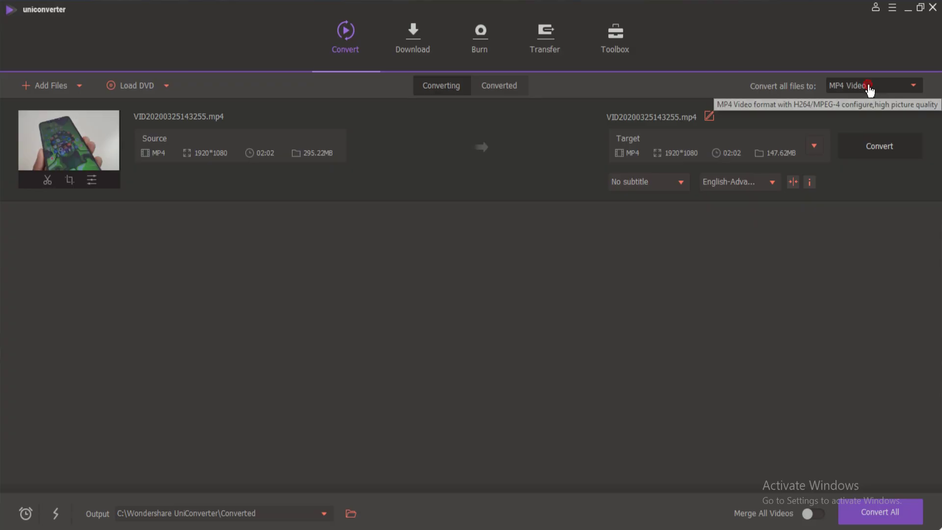
Step: Set the output format for all files to MP4 with the HD 720P preset
left_click(870, 87)
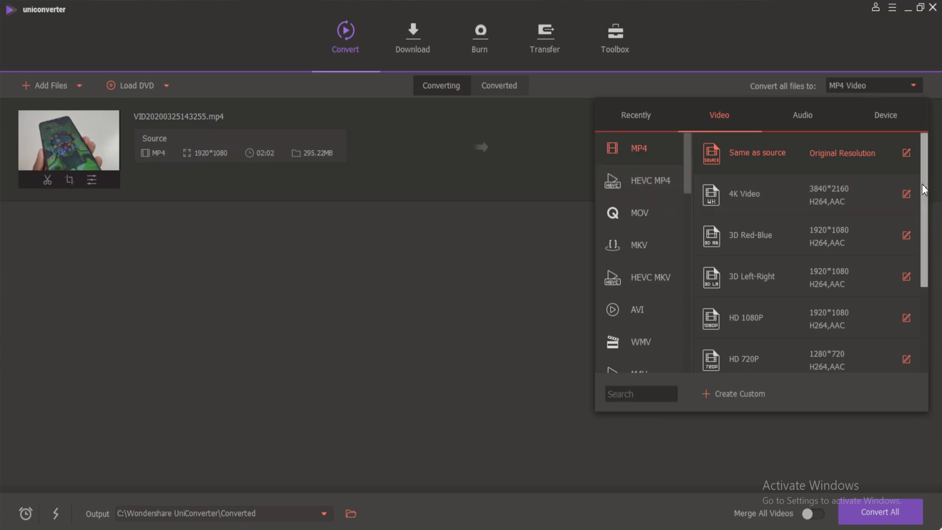
scroll(939, 263, "down", 2)
left_click(787, 231)
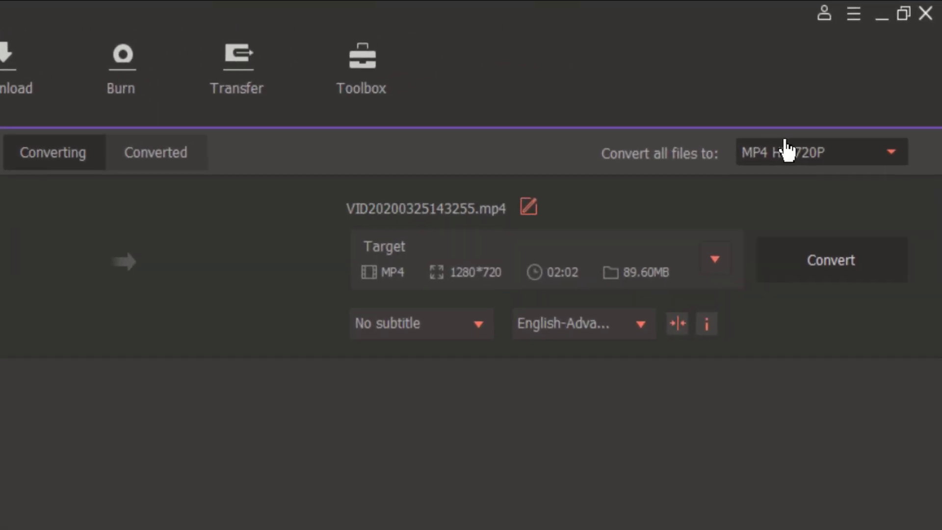
Step: Change the MP4 output preset to Same as source, followed by 4K Video at 3840*2160
left_click(857, 92)
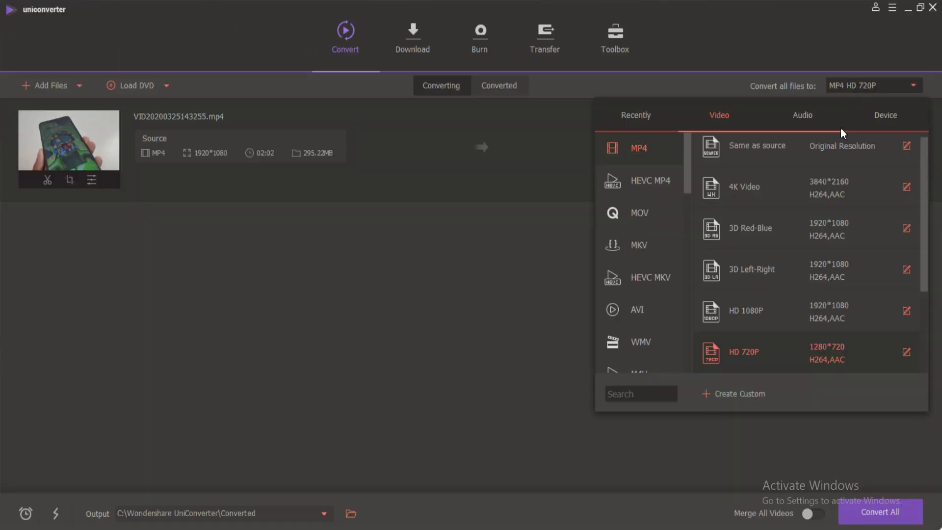
left_click(831, 157)
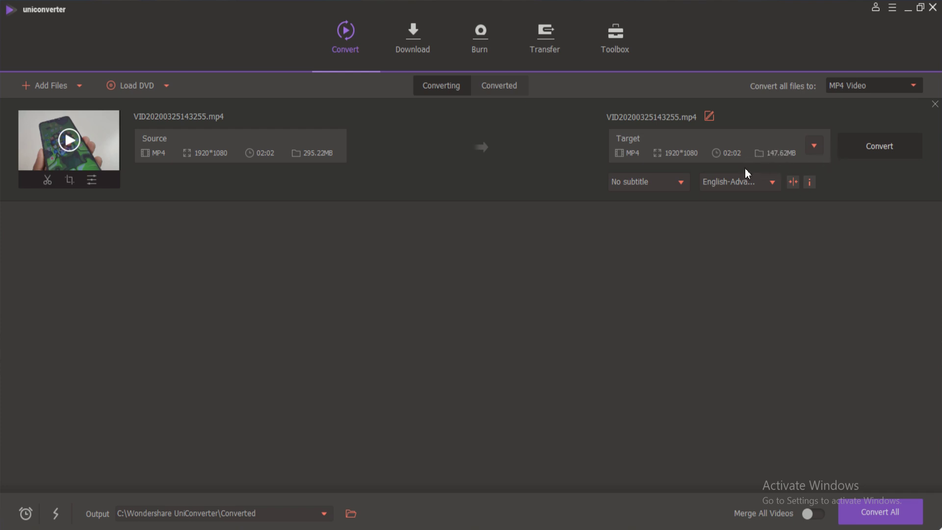
left_click(857, 88)
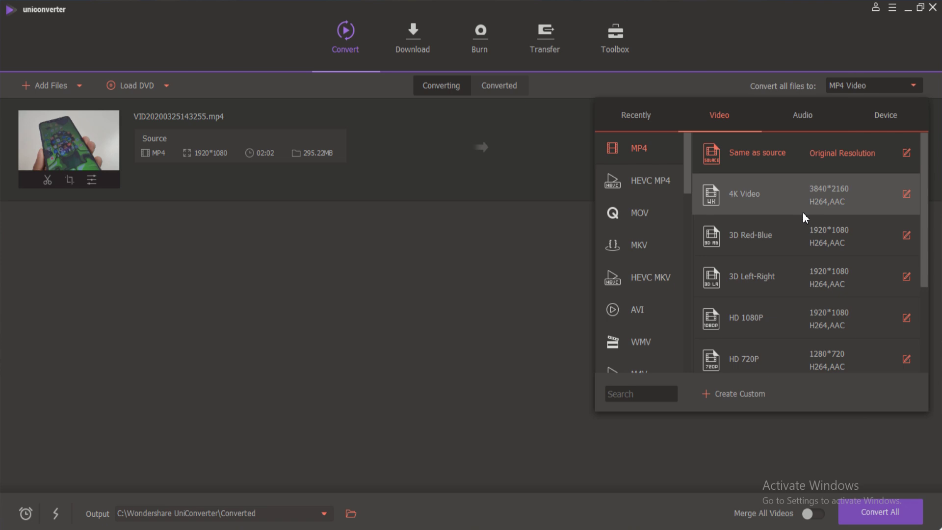
left_click(760, 205)
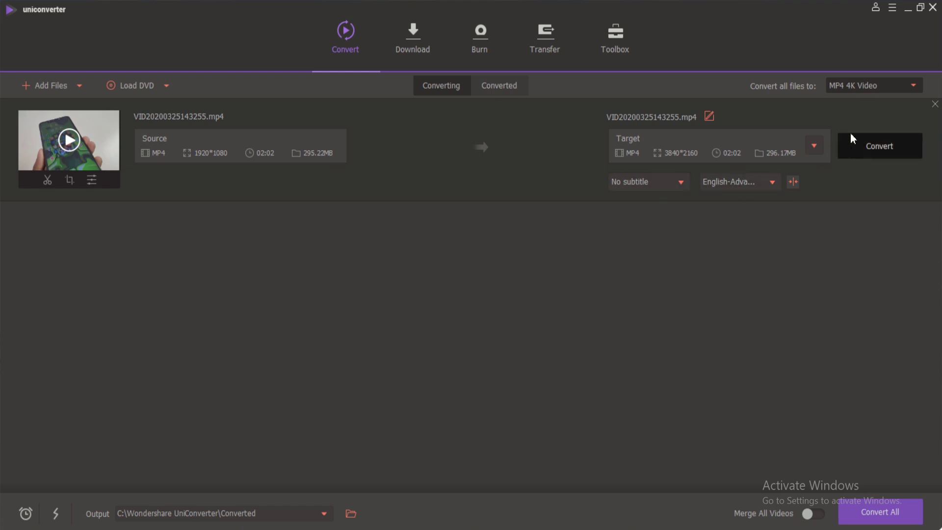
Step: Choose the 1280*720 HD 720P preset for MP4 output and start converting the video
left_click(888, 93)
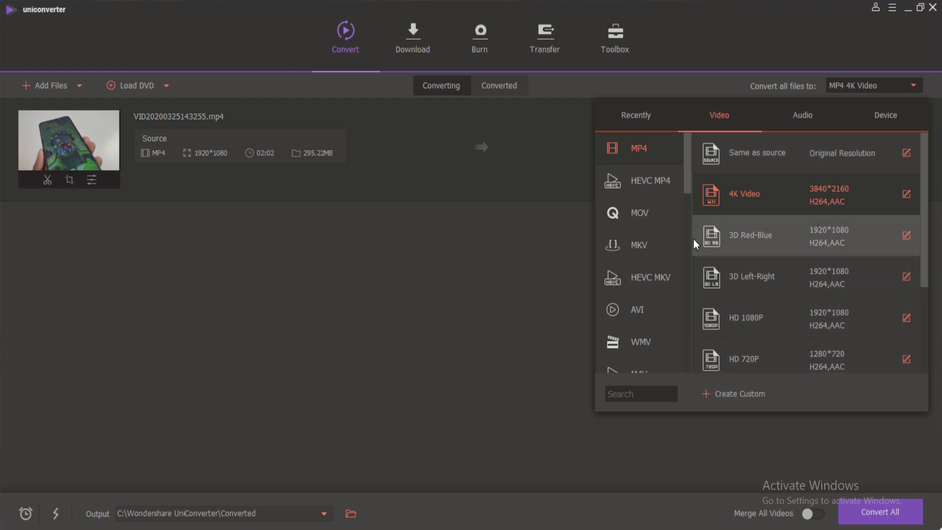
left_click(782, 352)
left_click(879, 146)
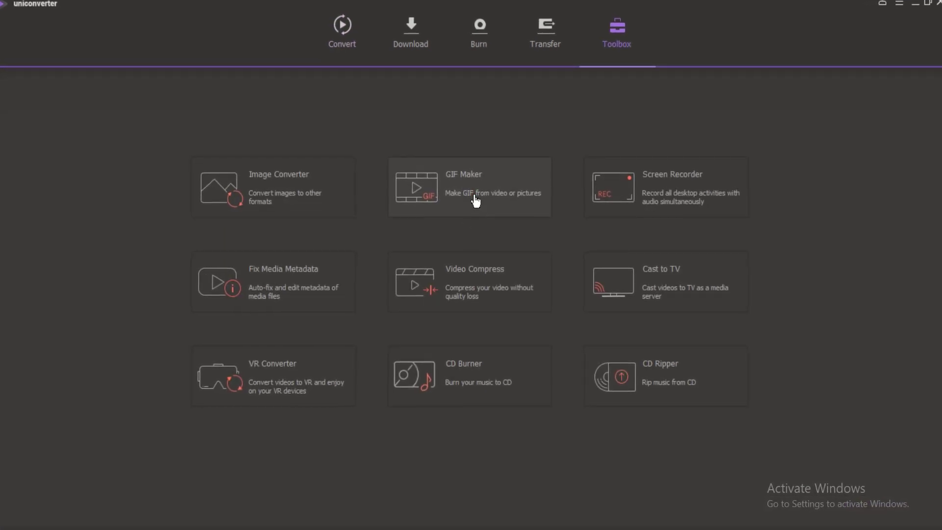
Step: Open the GIF Maker to examine its video-to-GIF timing, output size and frame rate options, and close it
left_click(472, 196)
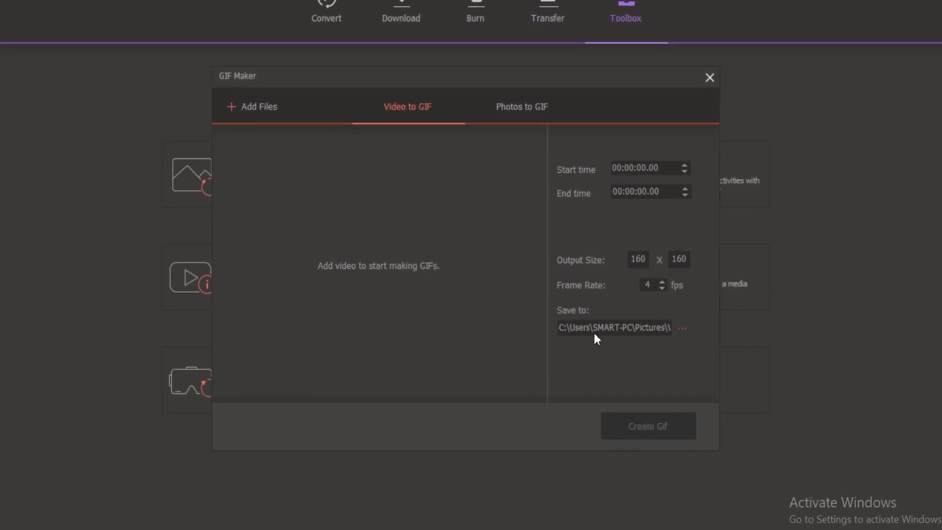
left_click(713, 73)
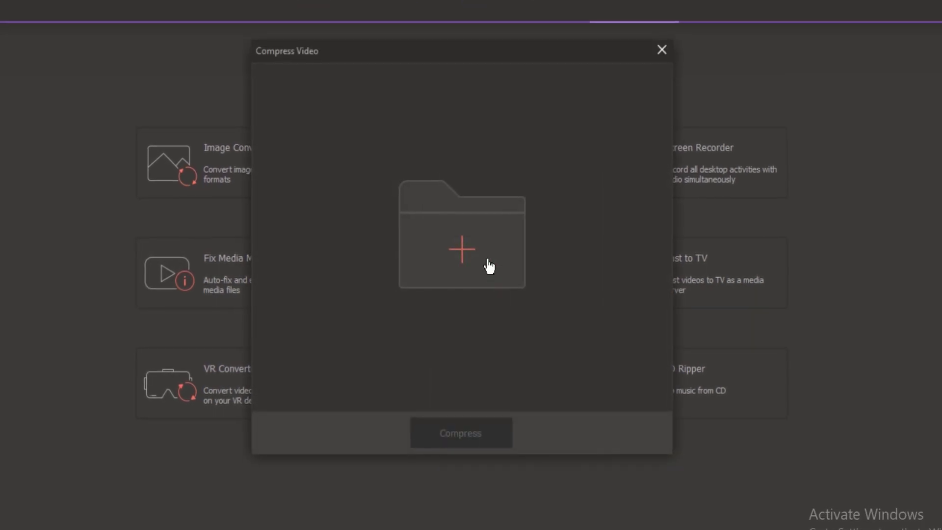
left_click(474, 255)
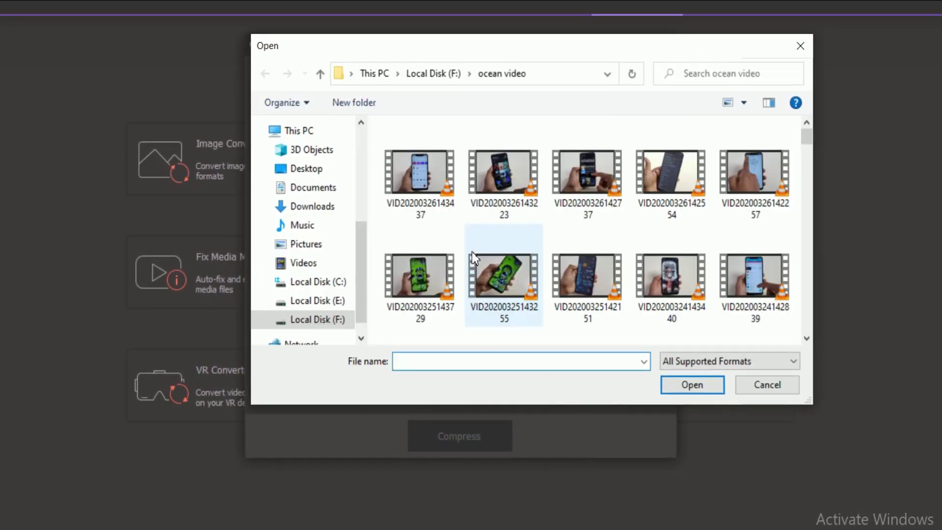
left_click(403, 186)
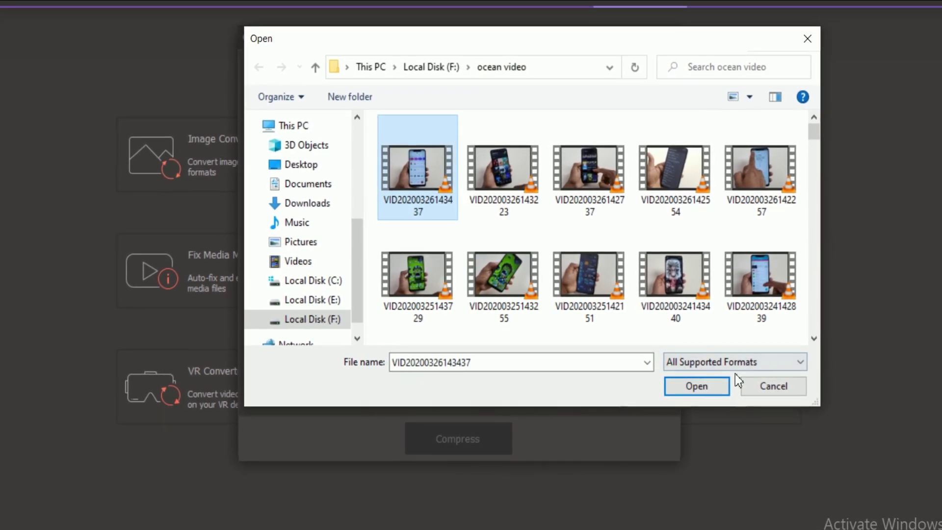
left_click(678, 383)
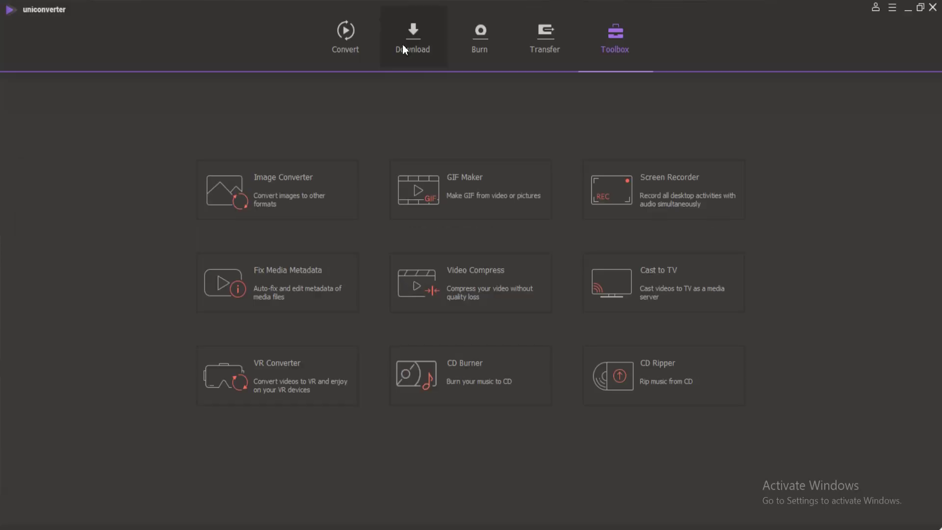
Step: View the Download section's Paste URL dialog for entering video links and close it without adding any
left_click(402, 45)
left_click(52, 85)
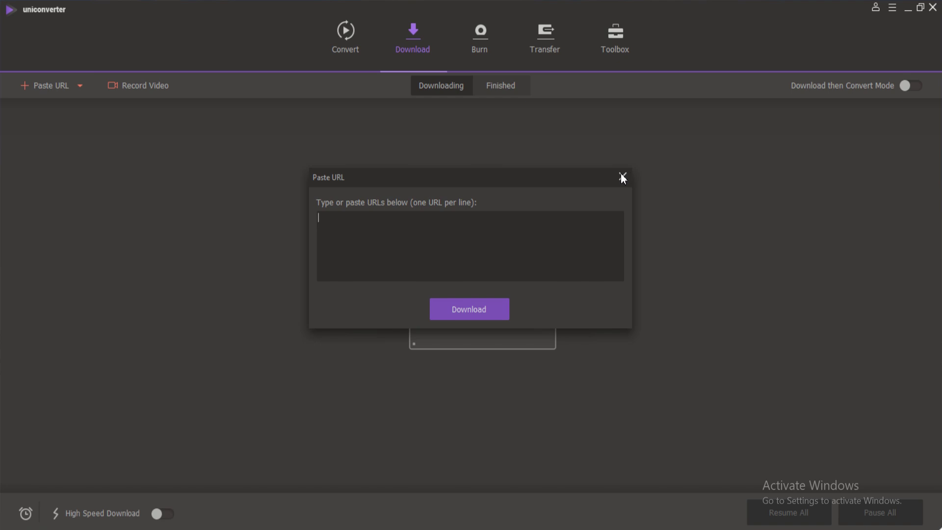
left_click(623, 176)
left_click(337, 44)
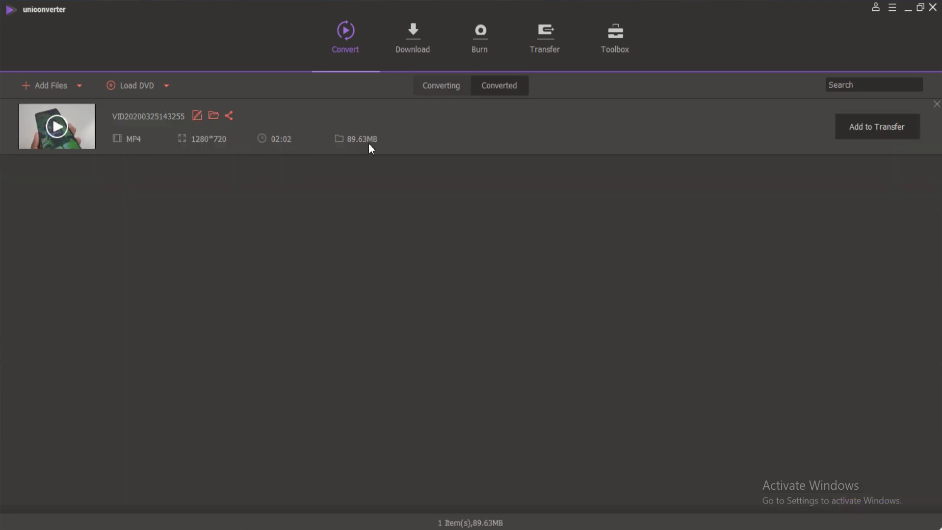
left_click(57, 123)
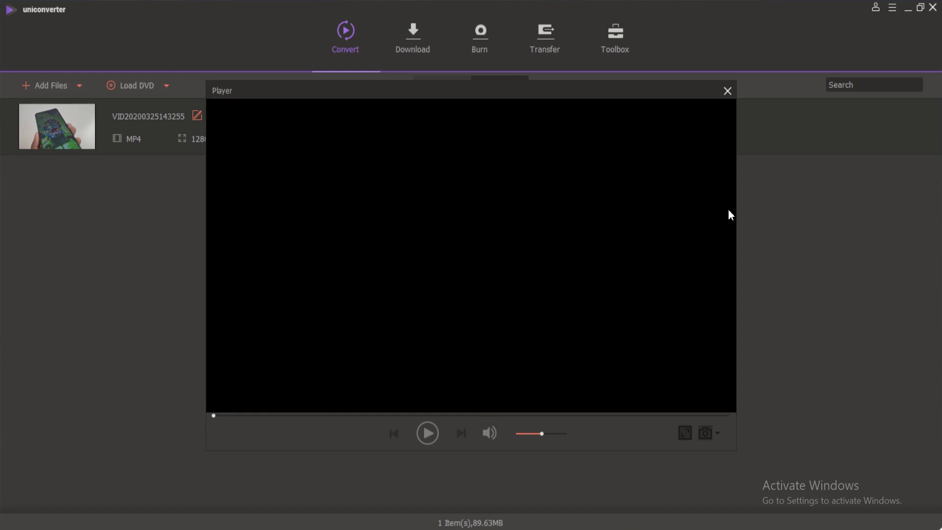
left_click(427, 436)
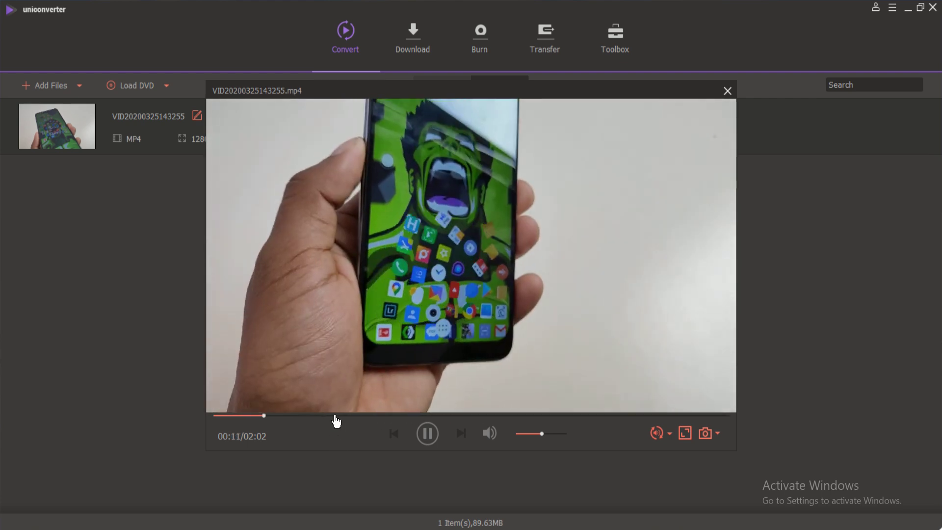
left_click(335, 416)
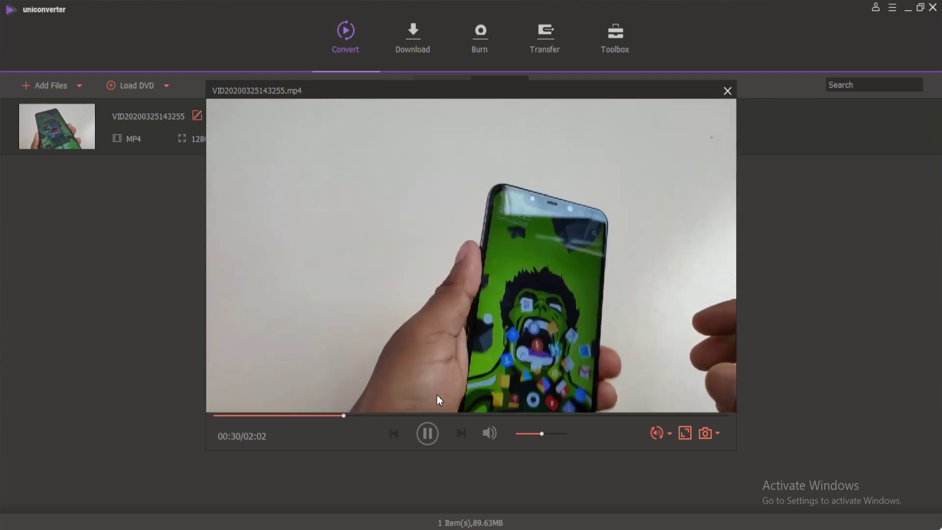
left_click(440, 416)
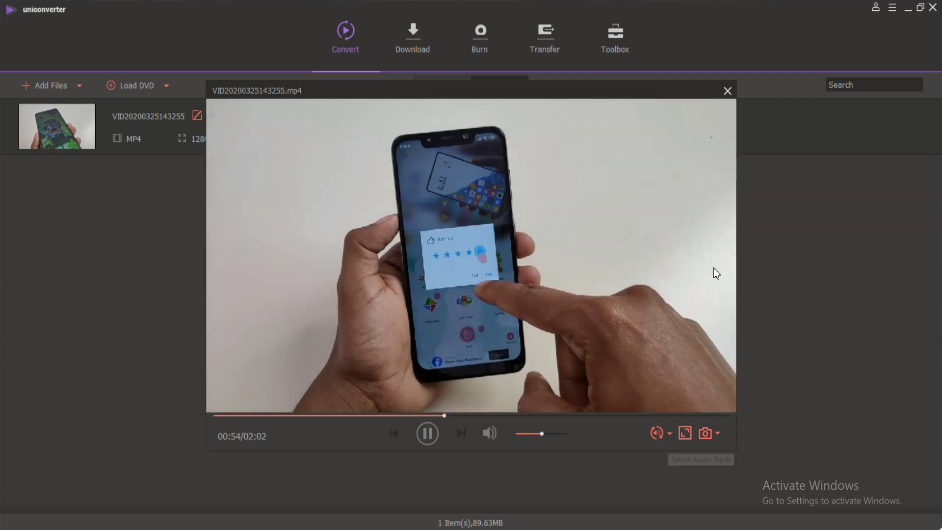
left_click(727, 91)
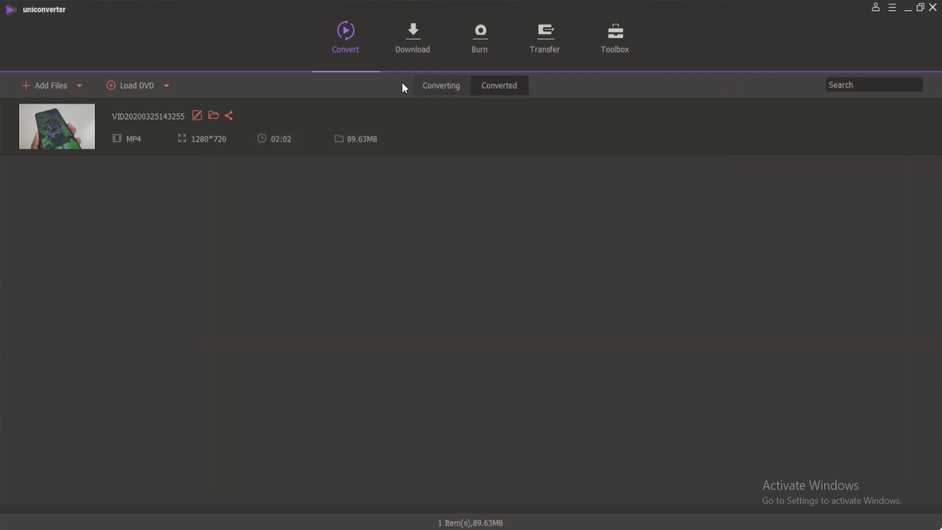
left_click(440, 87)
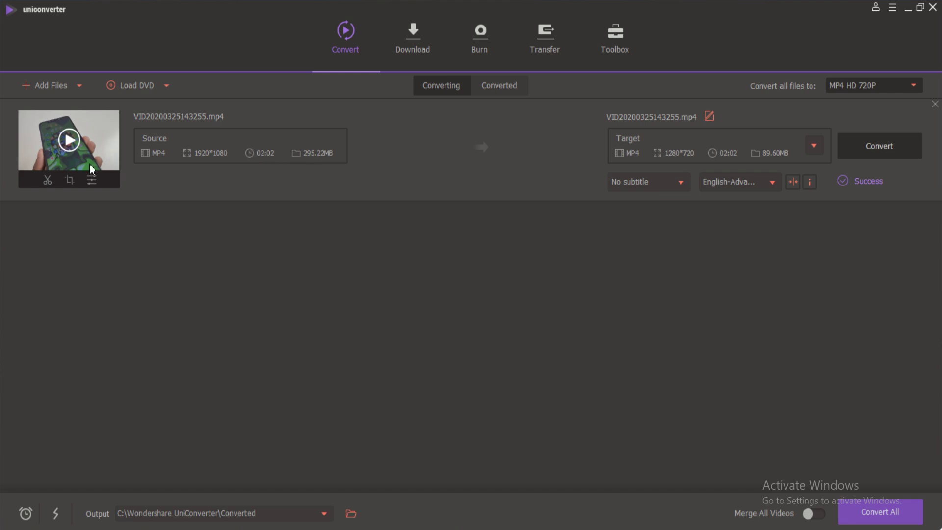
left_click(67, 146)
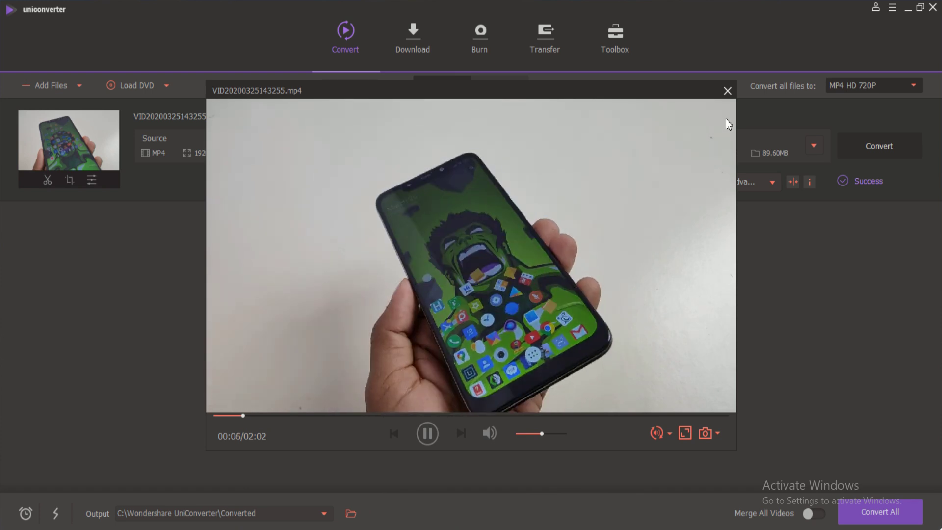
left_click(726, 91)
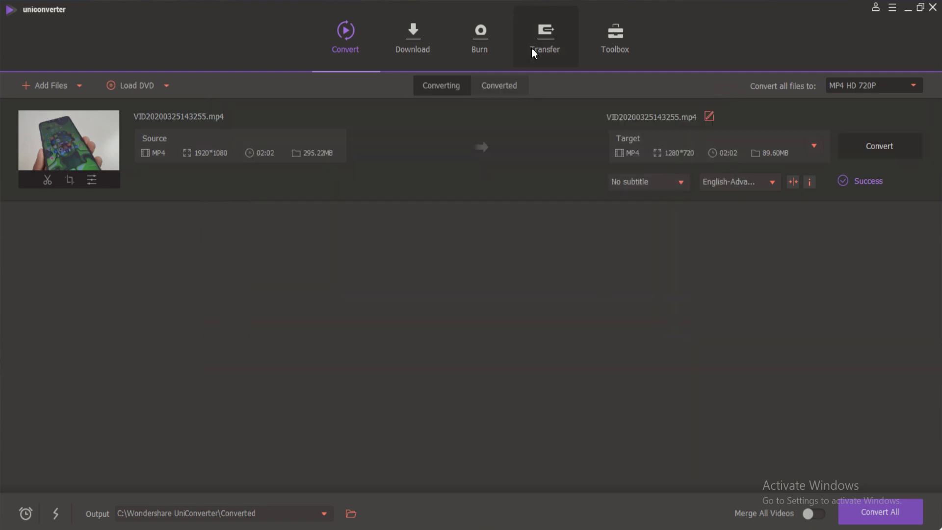
left_click(612, 40)
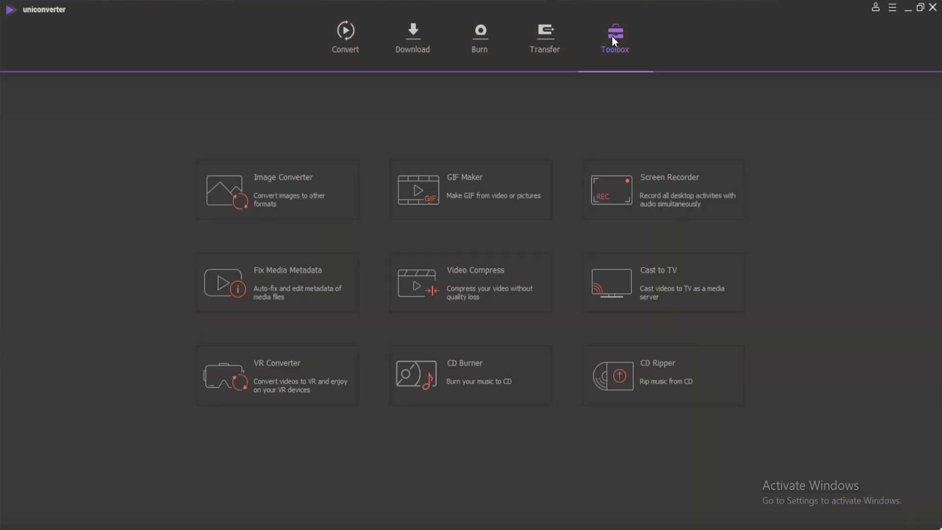